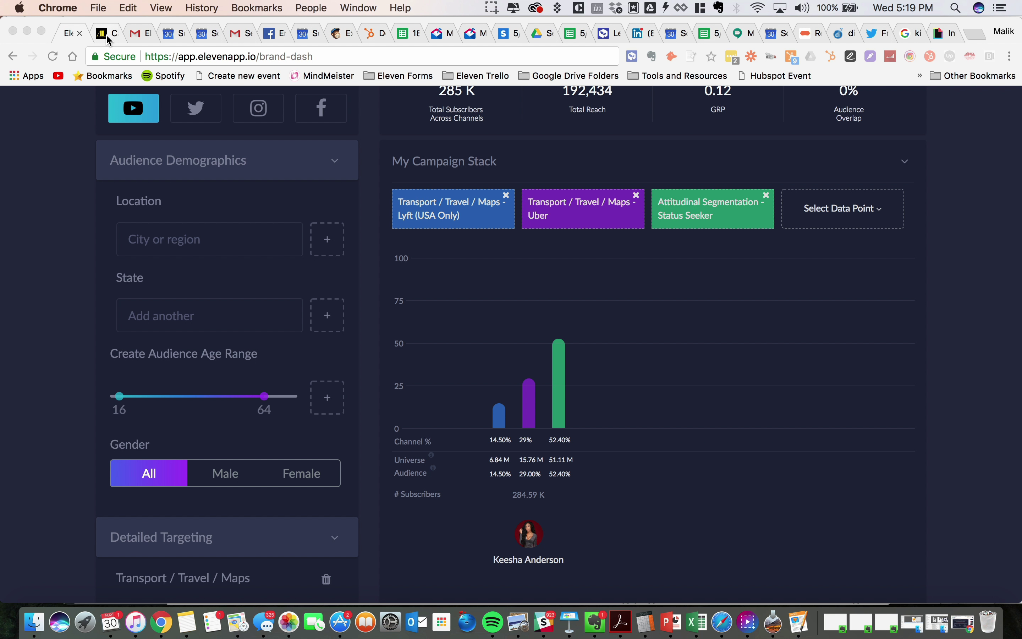
- Look over the Addison Lee services page and then its home page
left_click(106, 39)
scroll(226, 235, "up", 10)
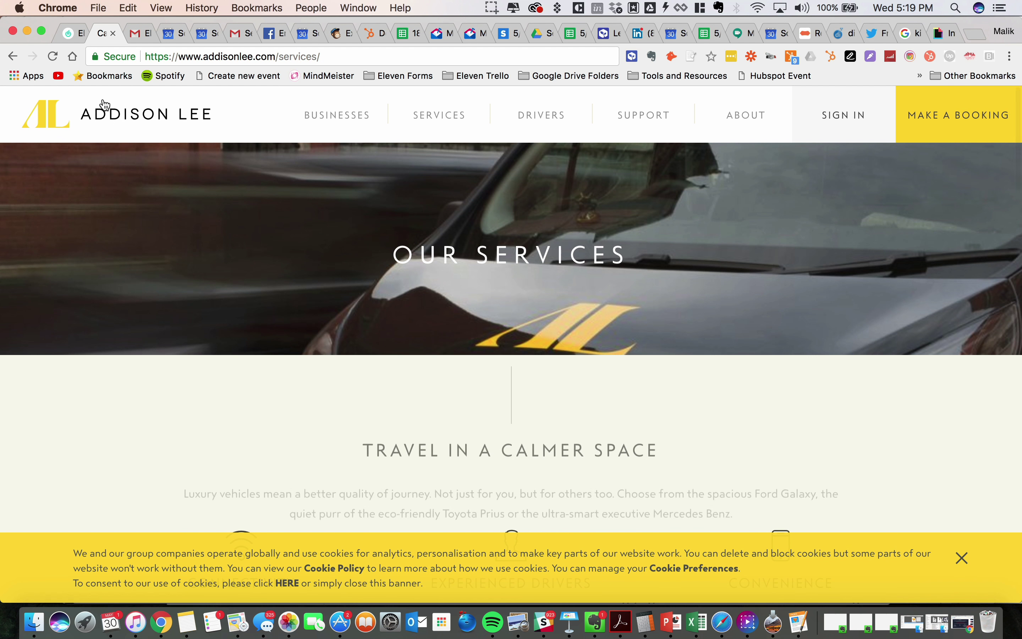
left_click(104, 111)
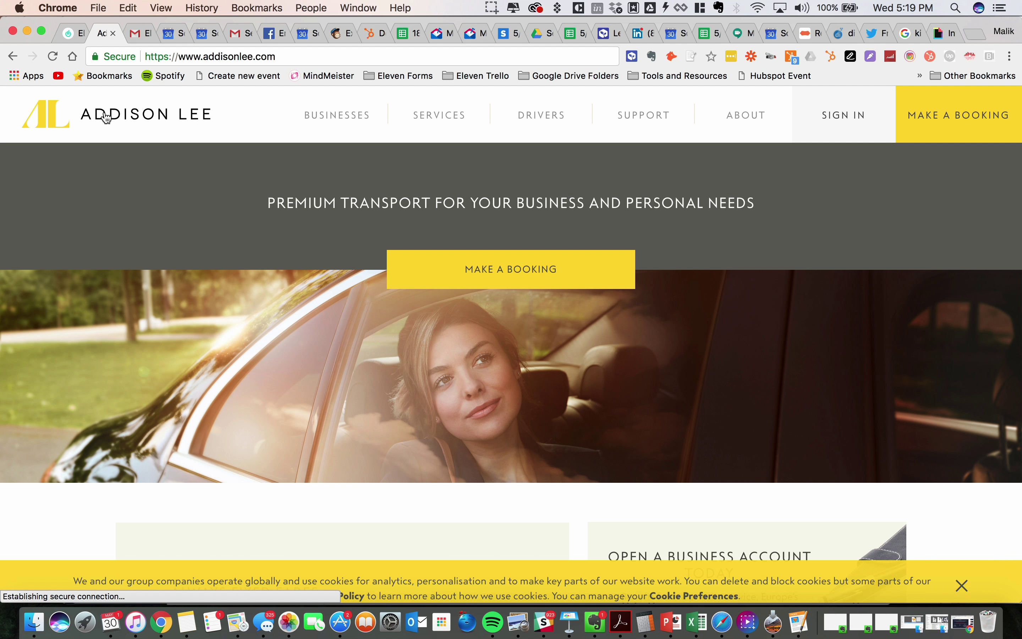
- Back in Eleven, review Detailed Targeting and the publisher list, then switch to the Core Survey PDF
left_click(72, 37)
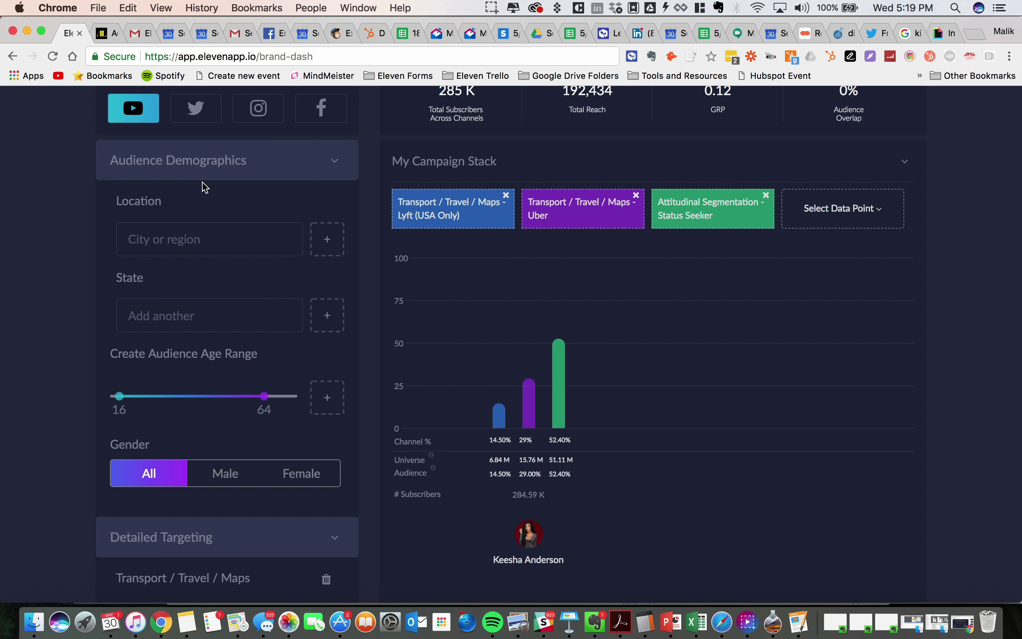
scroll(205, 187, "down", 15)
scroll(175, 279, "down", 3)
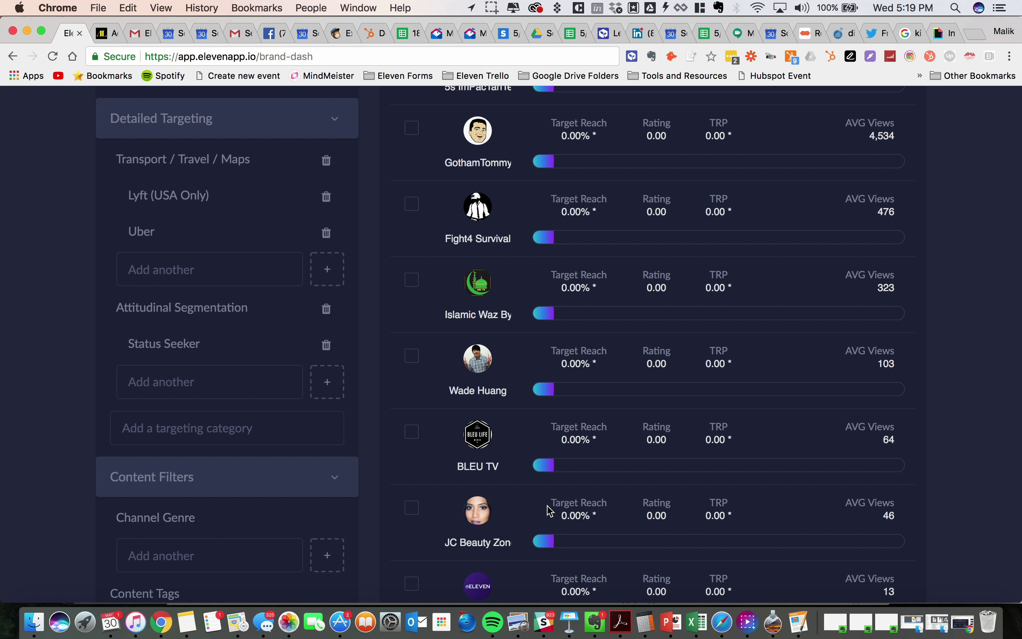
left_click(624, 629)
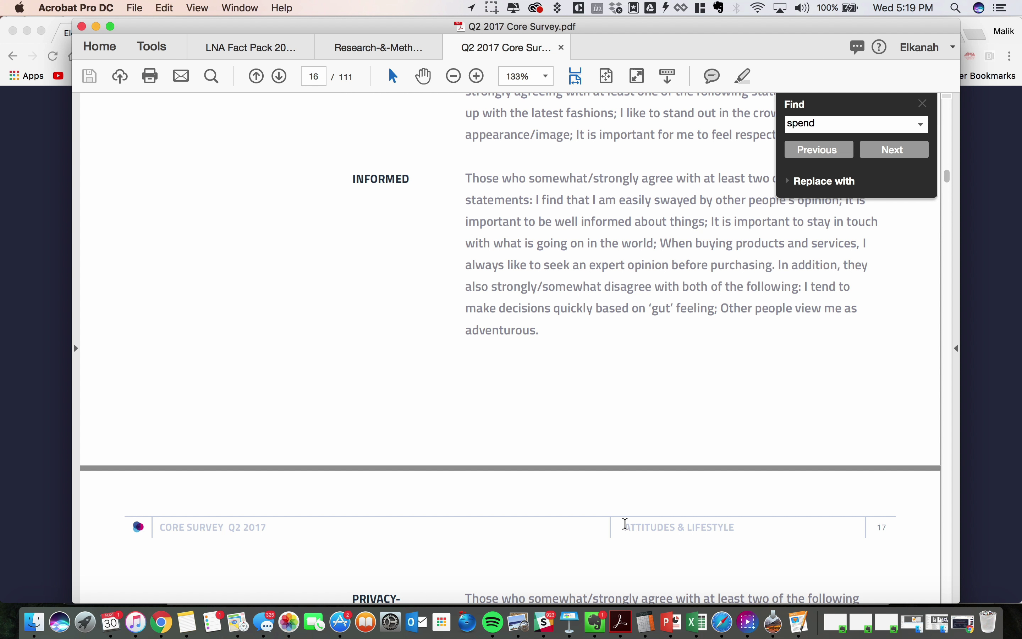
- Search the Core Survey for 'spend' to reach the page 17 Status-Seekers definition, then return to Eleven
scroll(626, 530, "up", 1)
scroll(626, 528, "down", 10)
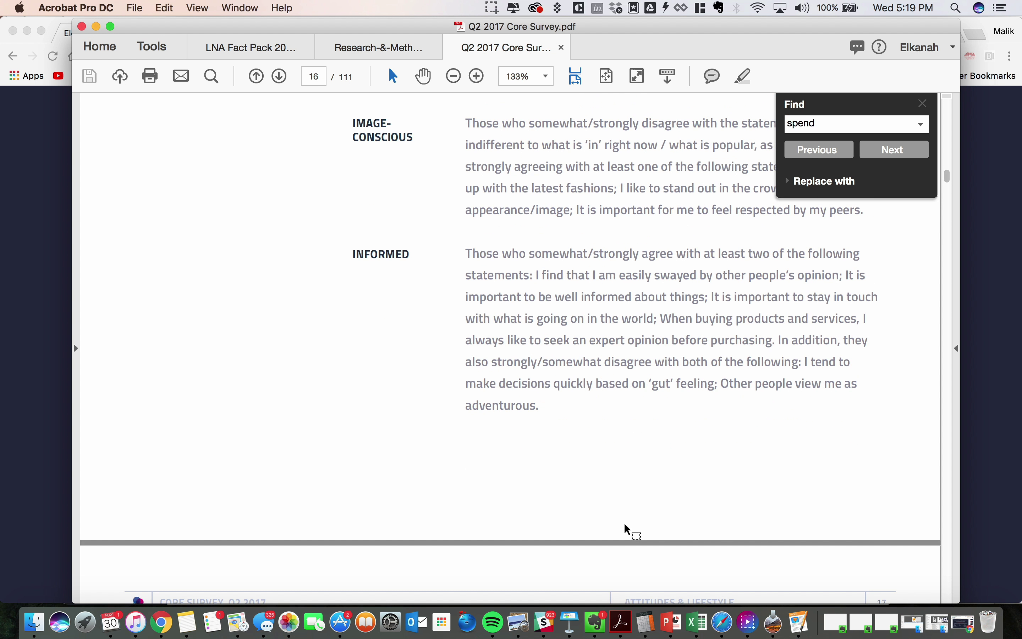
type("spend")
scroll(625, 523, "down", 5)
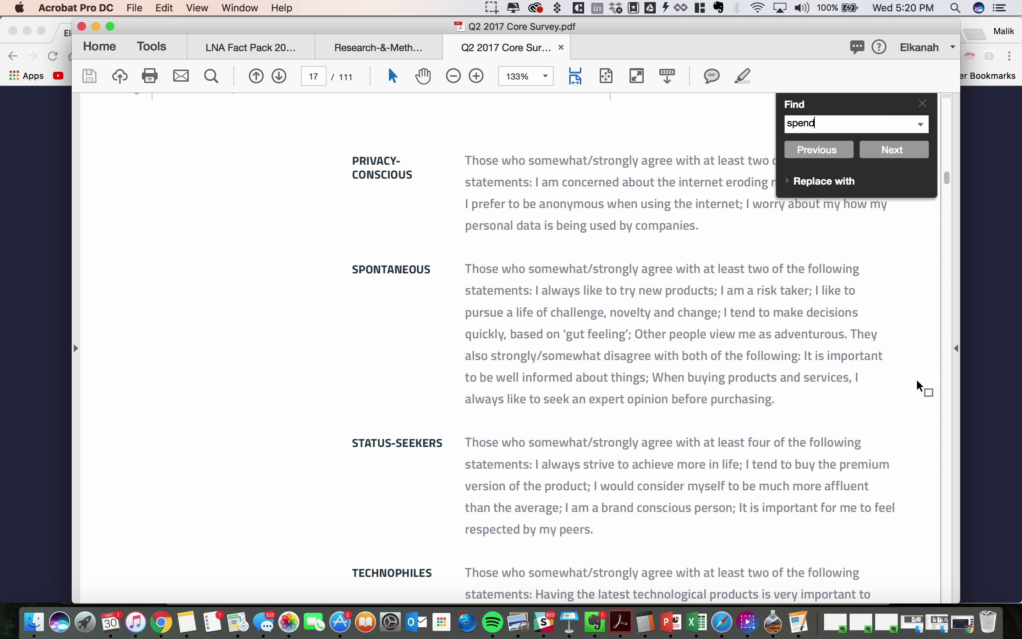
left_click(973, 376)
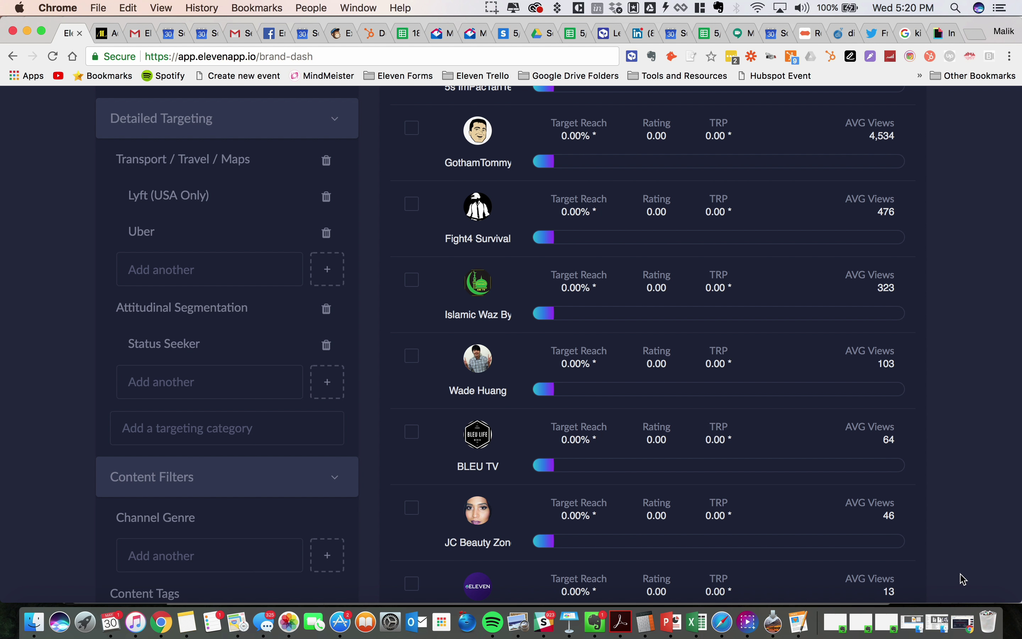
scroll(963, 579, "up", 10)
scroll(963, 578, "up", 10)
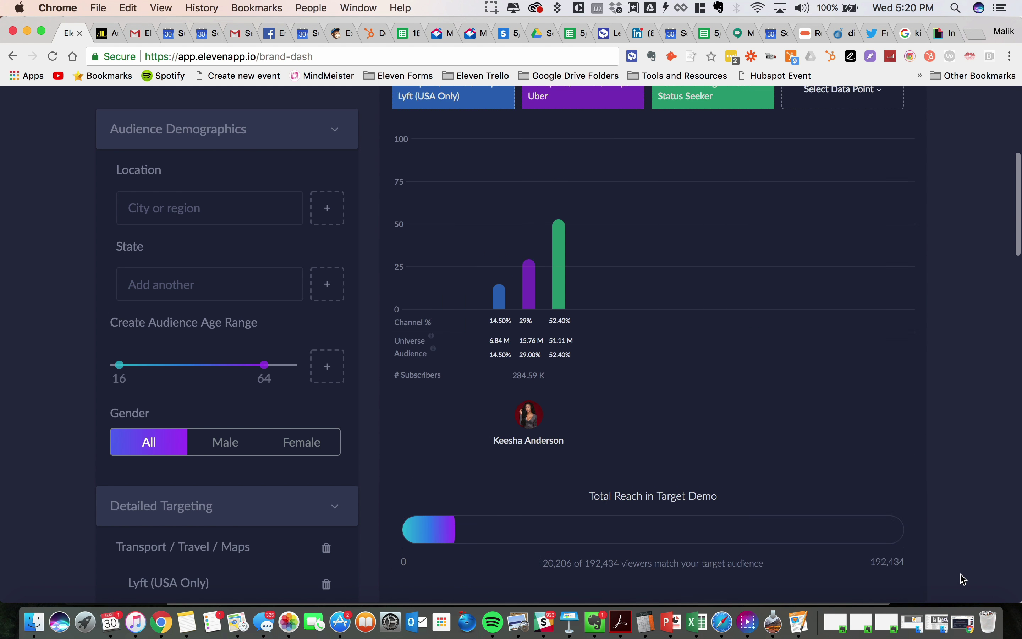
mouse_move(496, 448)
scroll(496, 448, "down", 3)
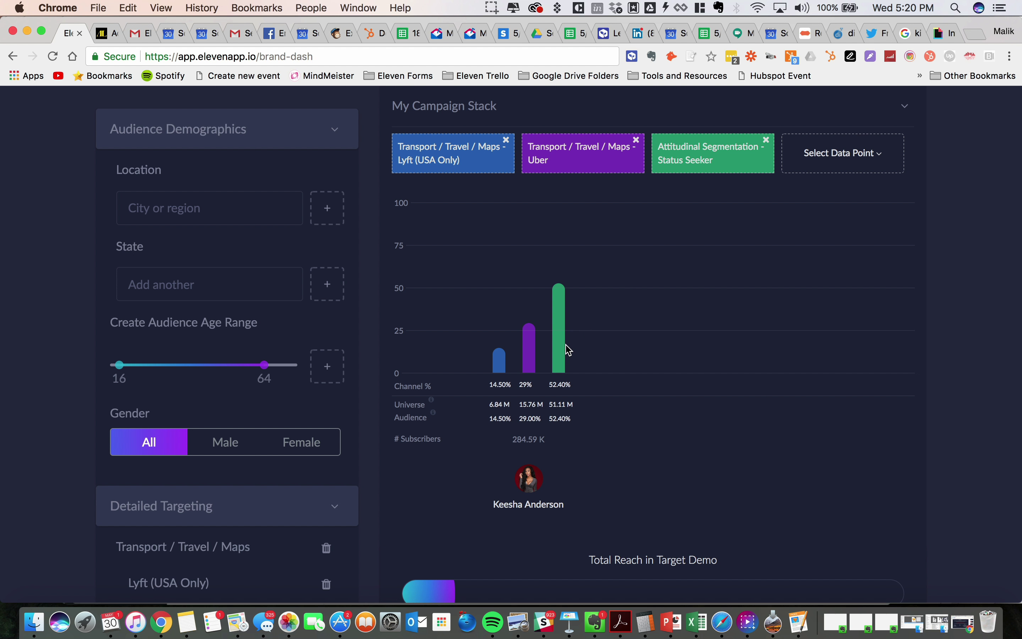
scroll(568, 350, "up", 5)
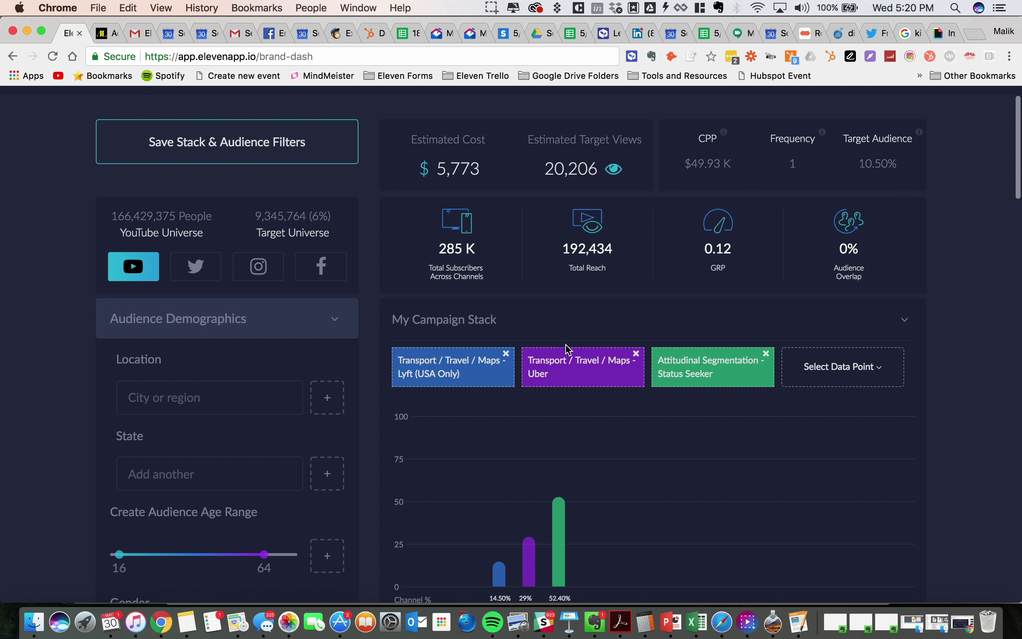
double_click(585, 264)
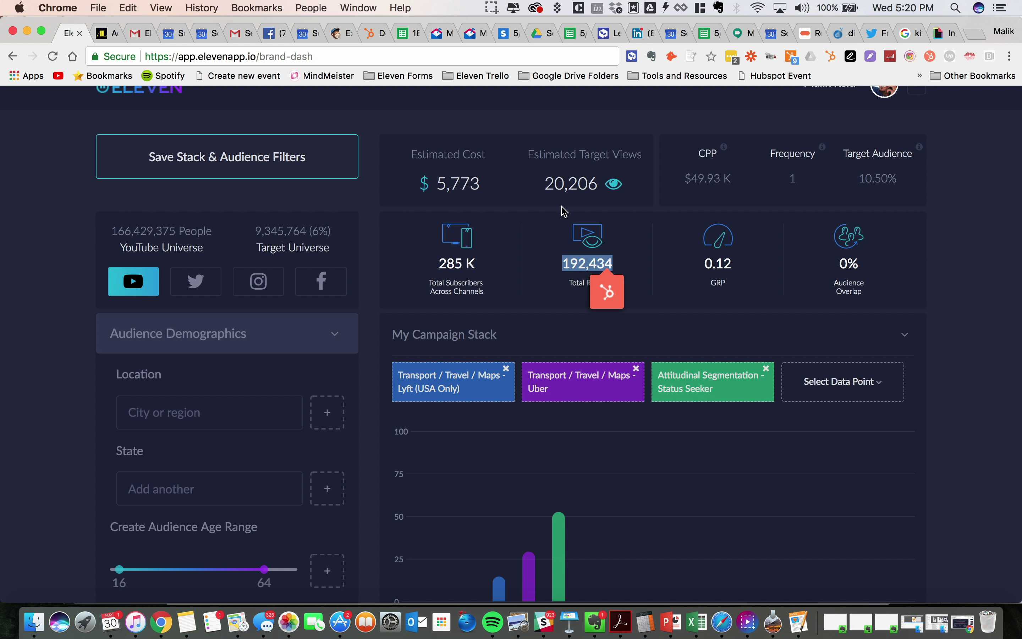
double_click(560, 181)
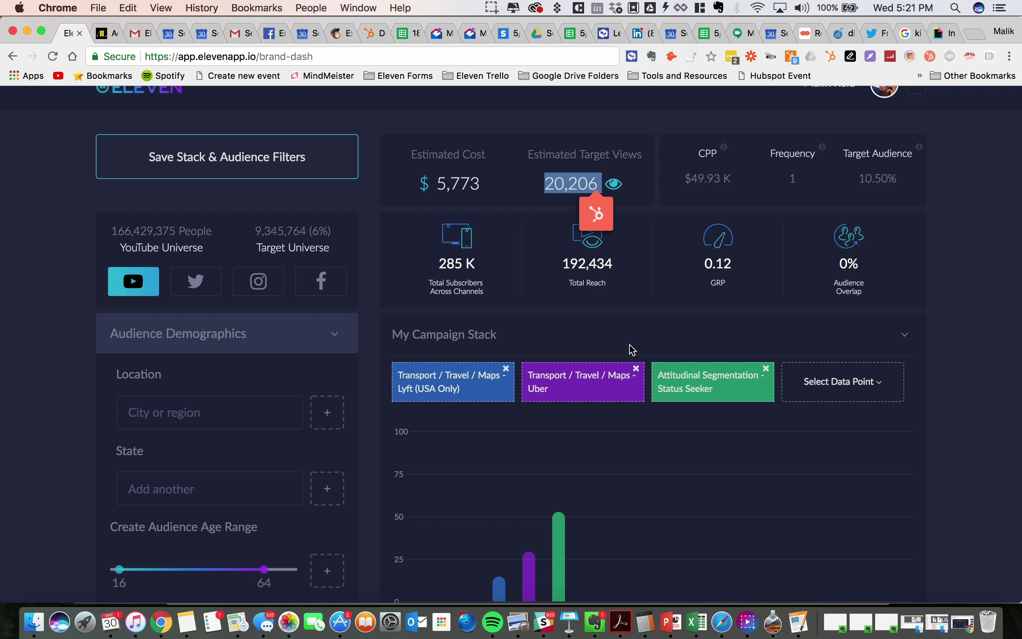
scroll(632, 350, "down", 10)
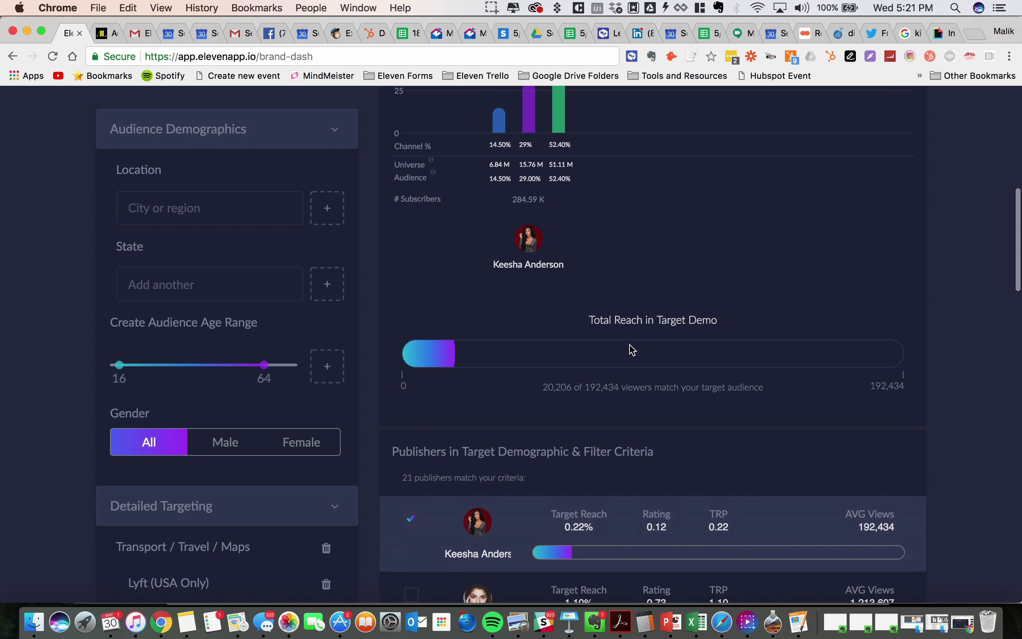
scroll(633, 350, "up", 3)
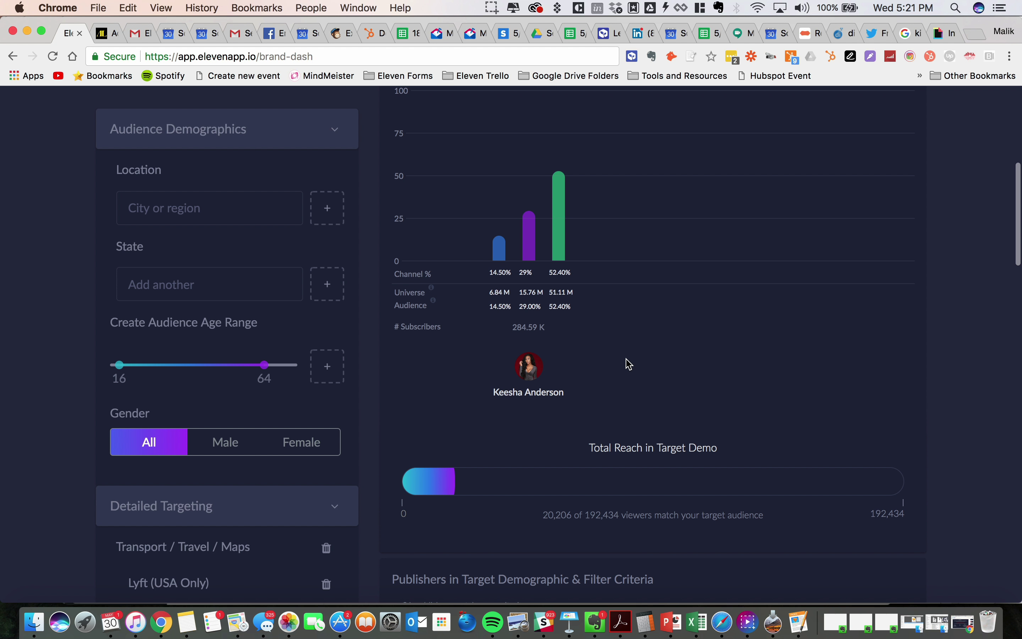
scroll(628, 363, "down", 7)
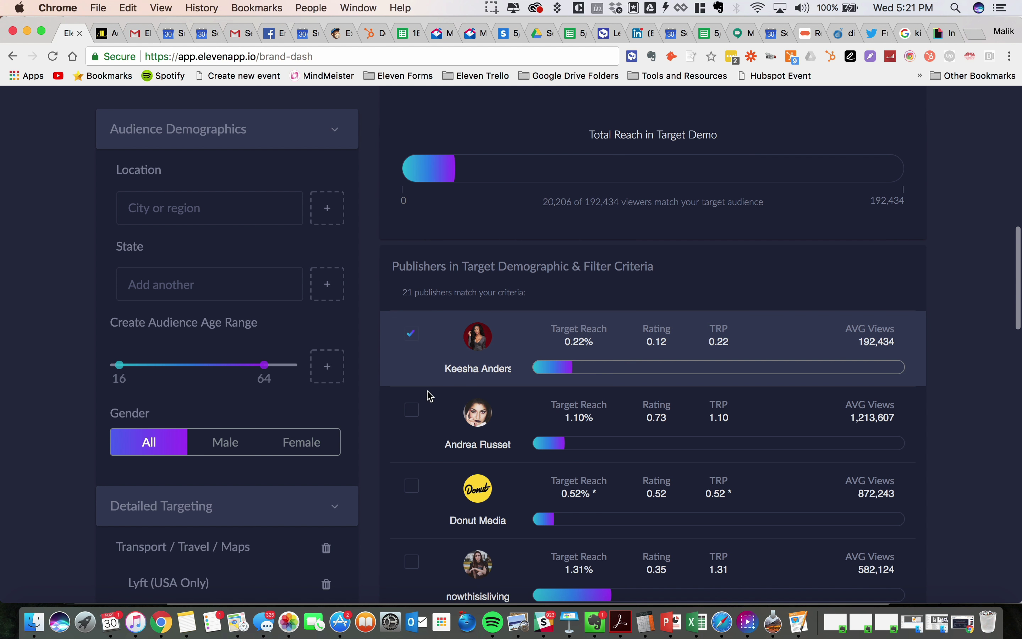
- Add the nowthisisliving publisher (582,124 average views) to the stack
left_click(412, 561)
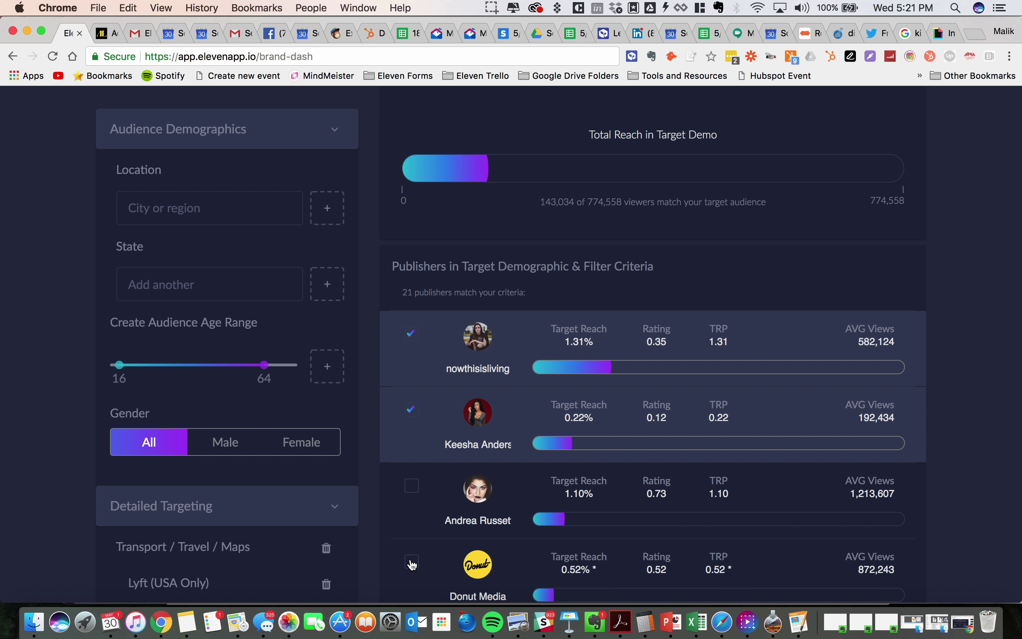
scroll(490, 391, "up", 10)
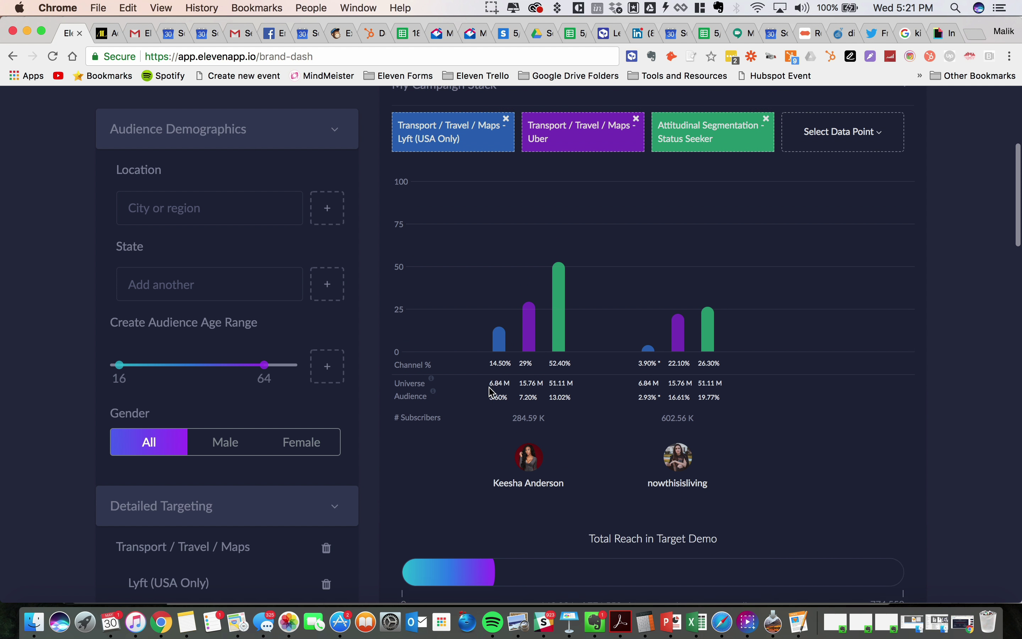
scroll(584, 330, "up", 4)
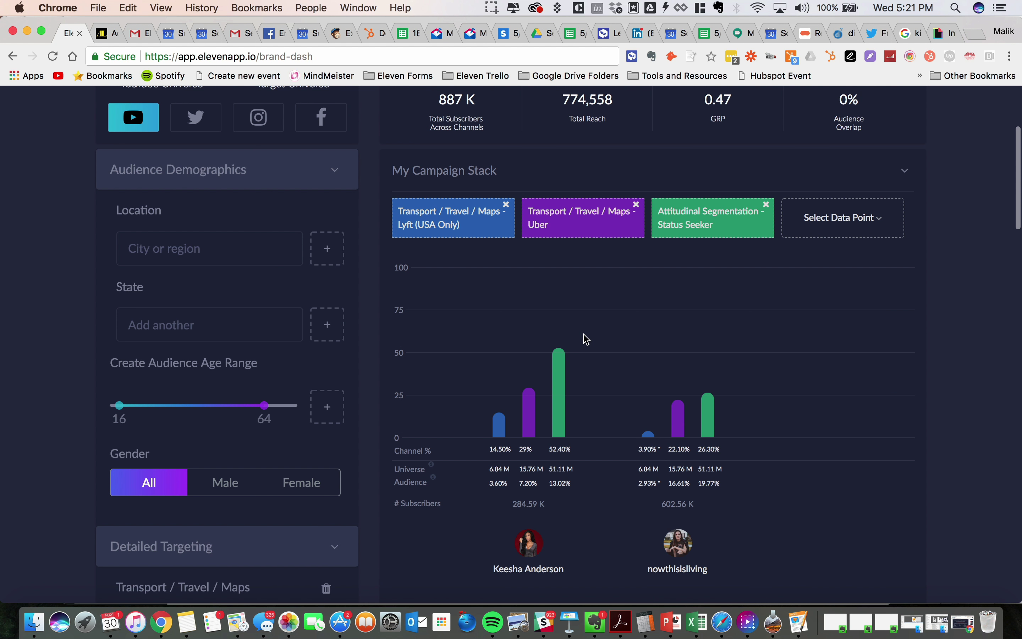
scroll(584, 338, "down", 3)
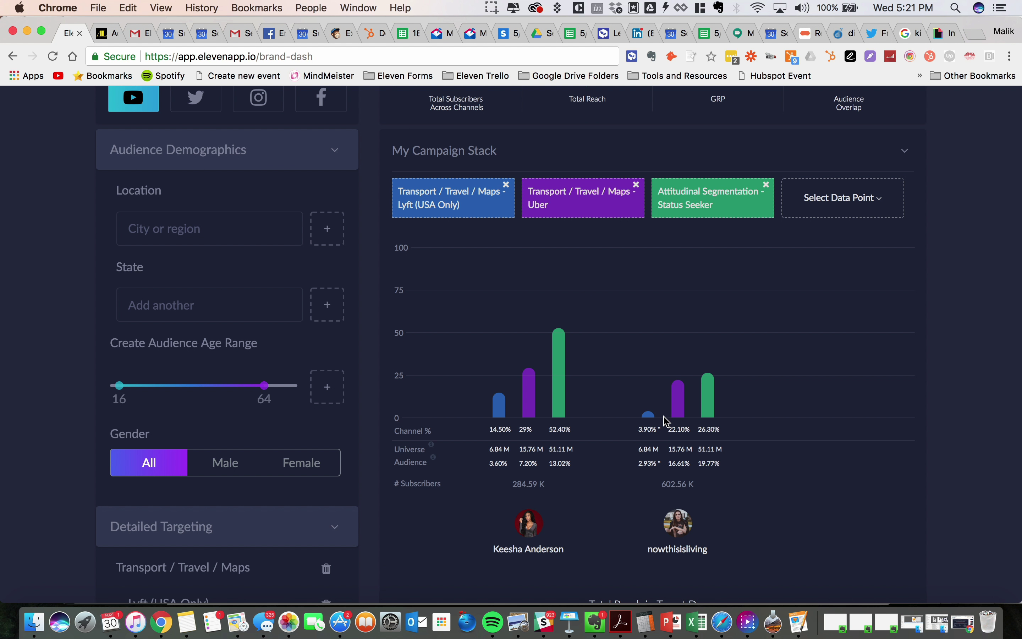
mouse_move(672, 524)
- Highlight the new figures: 774,558 total reach, 143,034 target views and 0.47 GRP
scroll(672, 524, "up", 3)
double_click(597, 209)
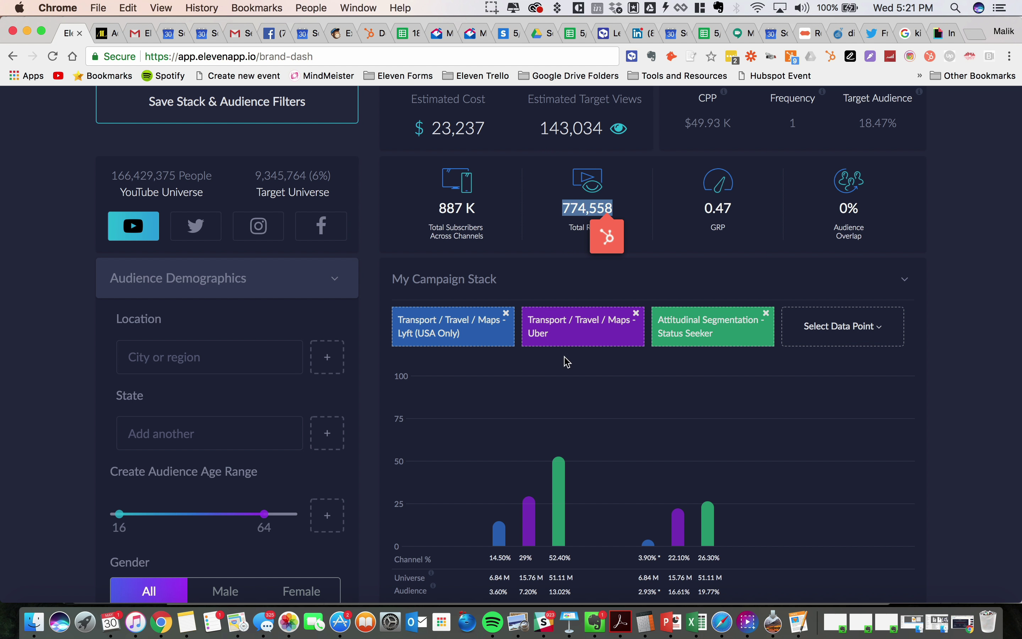
double_click(587, 129)
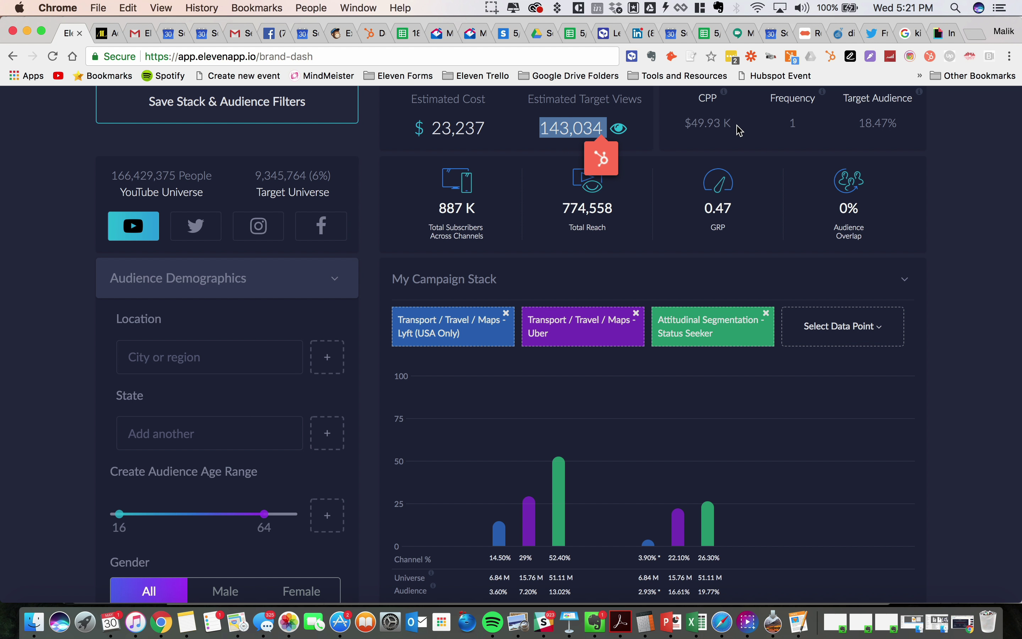
scroll(737, 131, "up", 2)
double_click(720, 244)
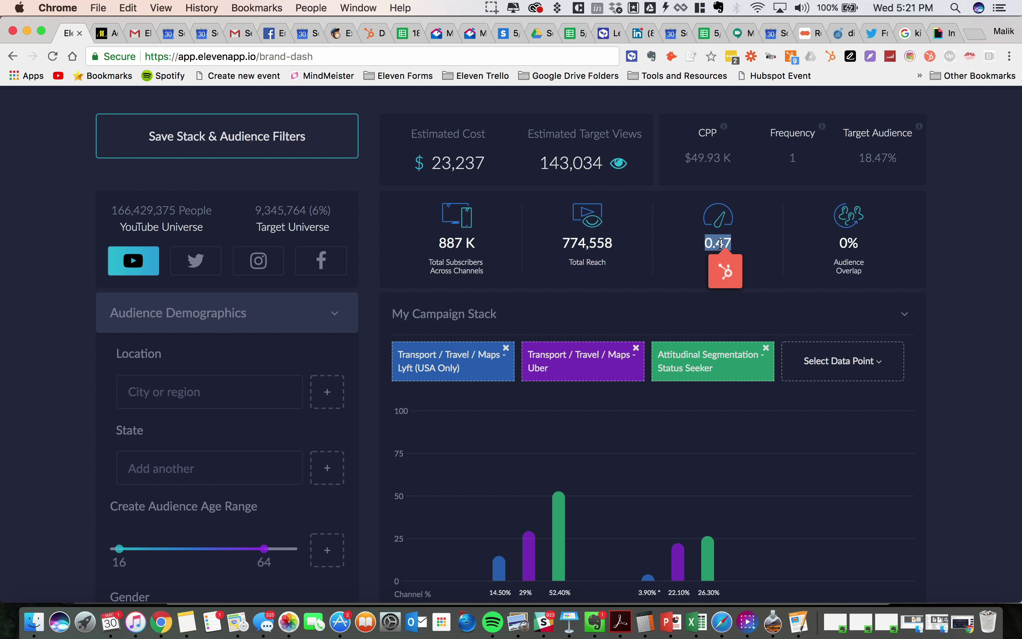
left_click(761, 234)
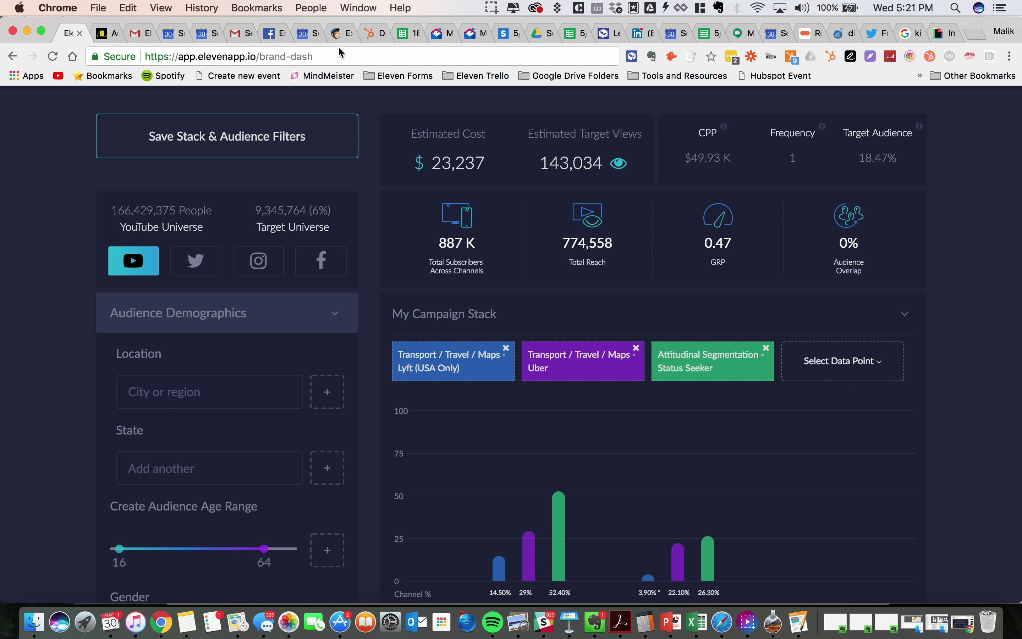